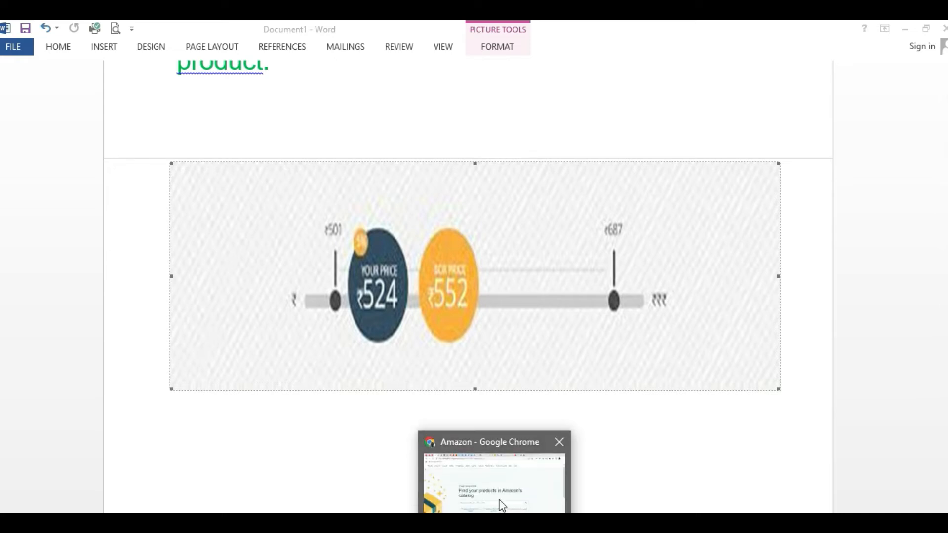
Switch to Amazon Seller Central in Chrome and open the Automate Pricing page to create a pricing rule
{"action": "left_click", "coordinate": [500, 503]}
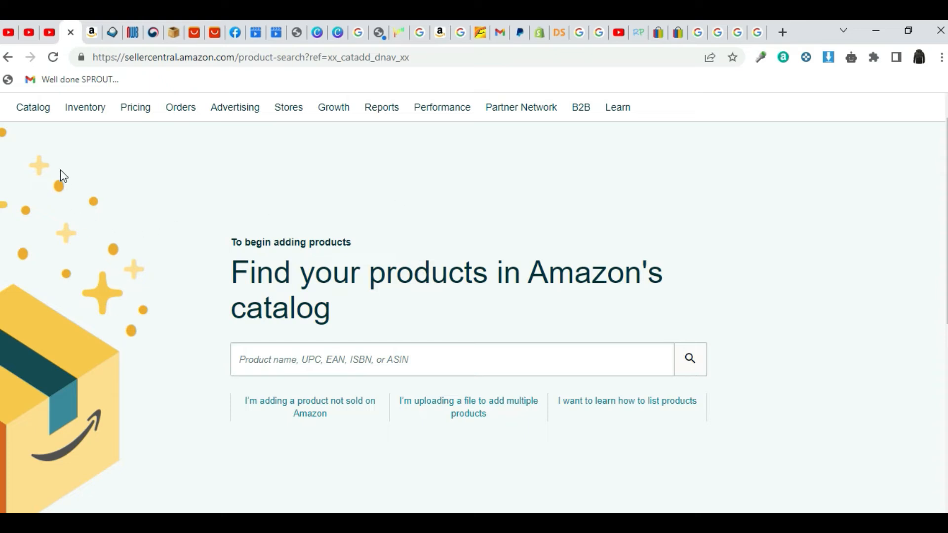
{"action": "mouse_move", "coordinate": [130, 115]}
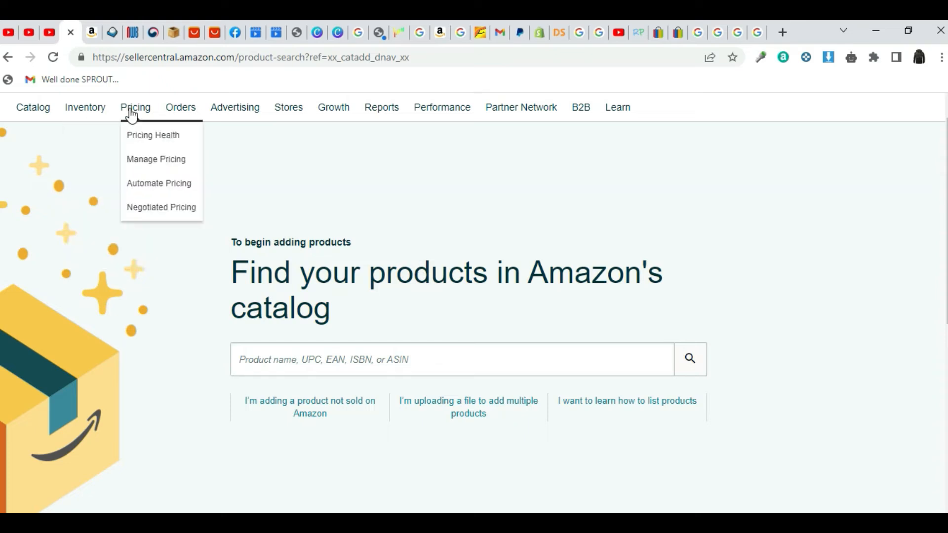
{"action": "left_click", "coordinate": [168, 191]}
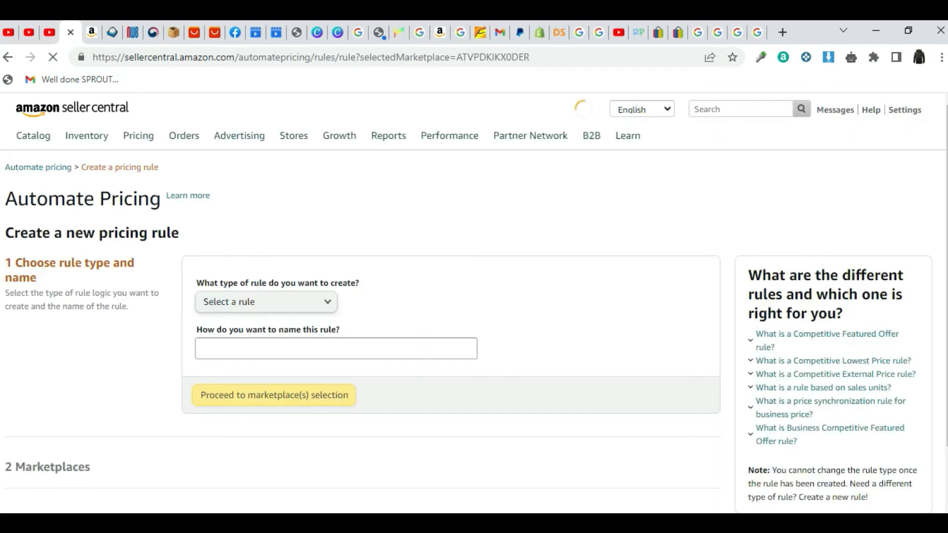
Choose the Competitive Lowest Price rule type, name the rule "willson" and proceed to marketplace selection
{"action": "scroll", "coordinate": [474, 303], "scroll_direction": "down", "scroll_amount": 2}
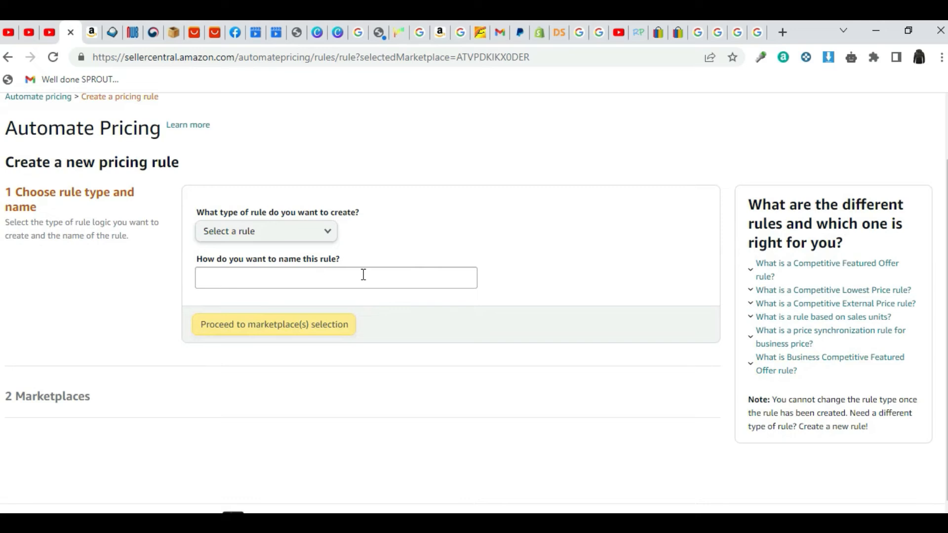
{"action": "left_click", "coordinate": [322, 236]}
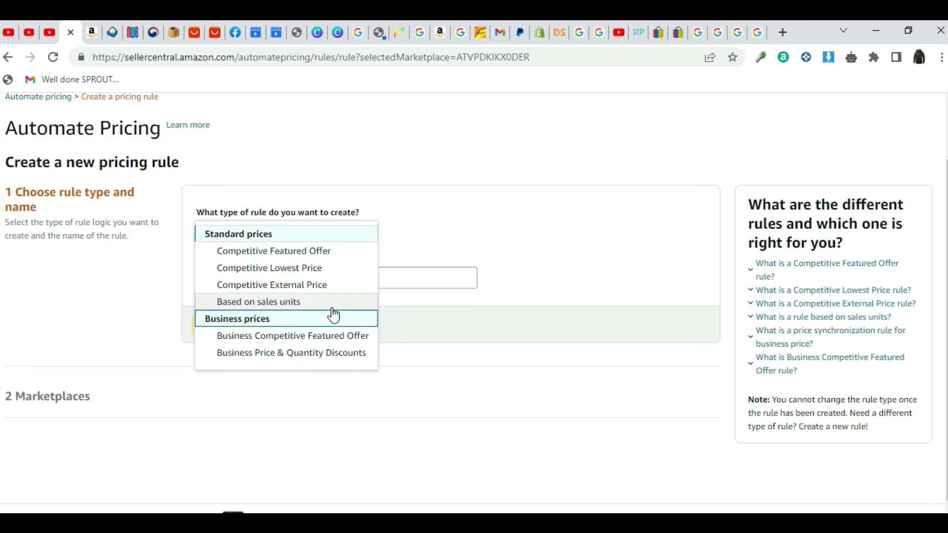
{"action": "left_click", "coordinate": [316, 269]}
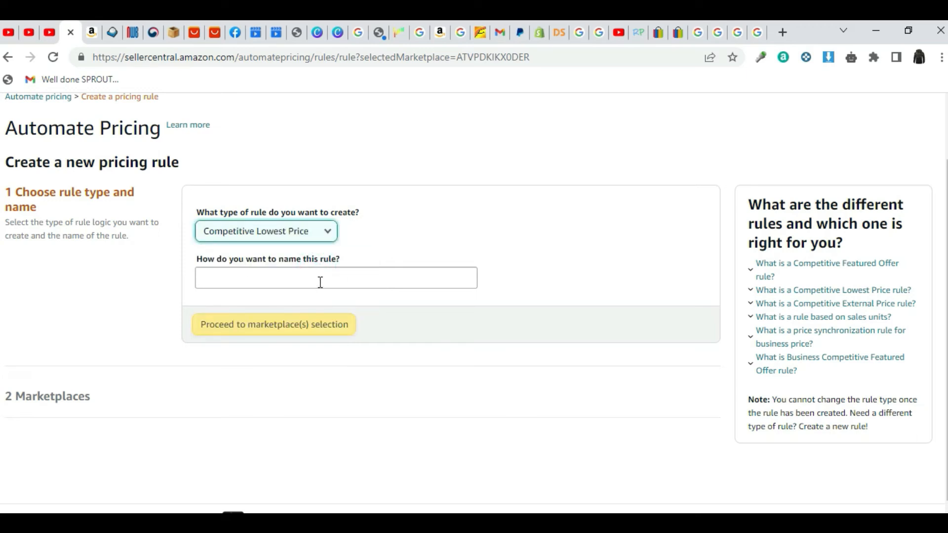
{"action": "left_click", "coordinate": [319, 281]}
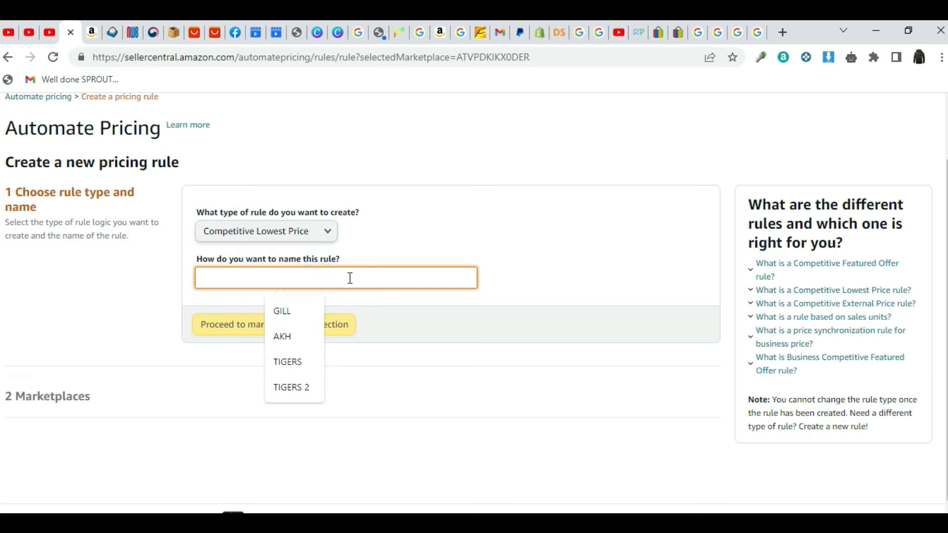
{"action": "type", "text": "wil"}
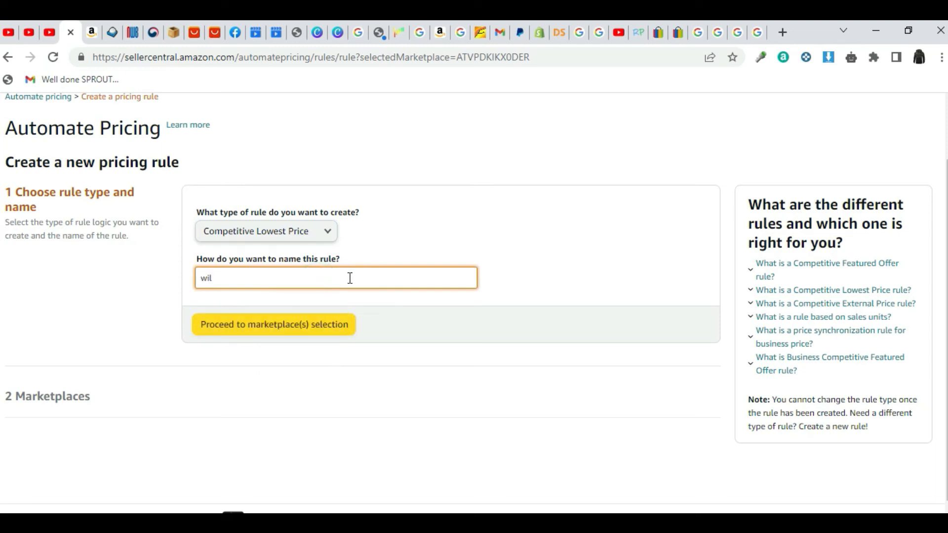
{"action": "type", "text": "lson"}
{"action": "left_click", "coordinate": [277, 329]}
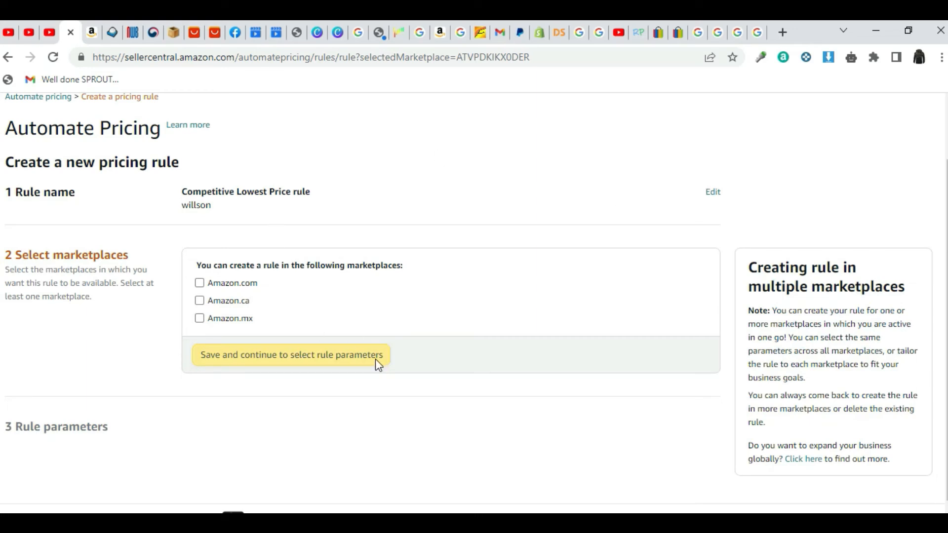
Apply the rule to the Amazon.com marketplace and set it to stay $0.10 below the lowest price
{"action": "left_click", "coordinate": [199, 283]}
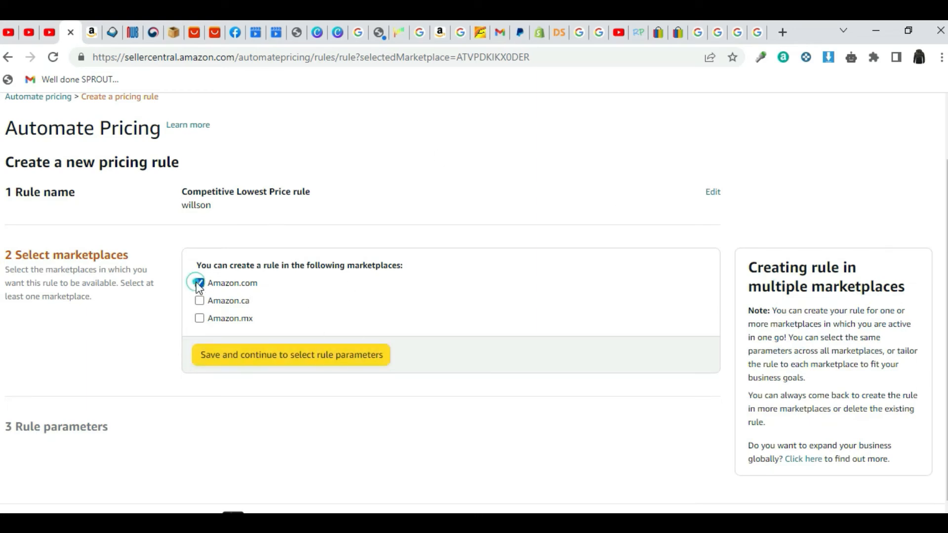
{"action": "left_click", "coordinate": [327, 357]}
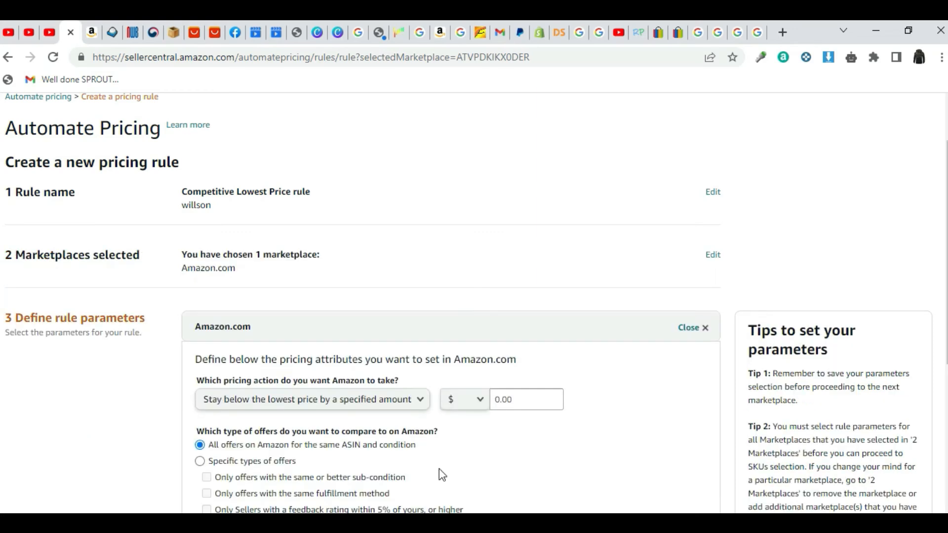
{"action": "scroll", "coordinate": [594, 446], "scroll_direction": "down", "scroll_amount": 3}
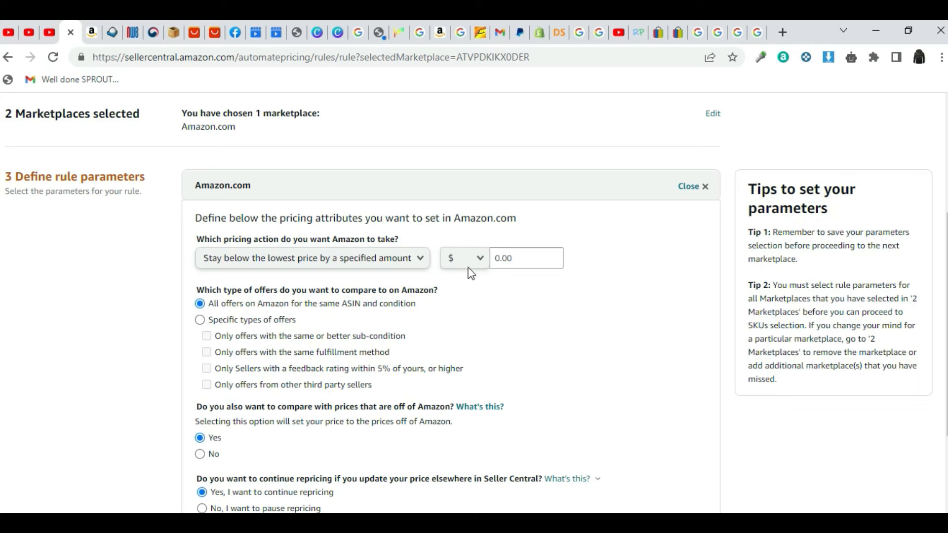
{"action": "left_click", "coordinate": [500, 259]}
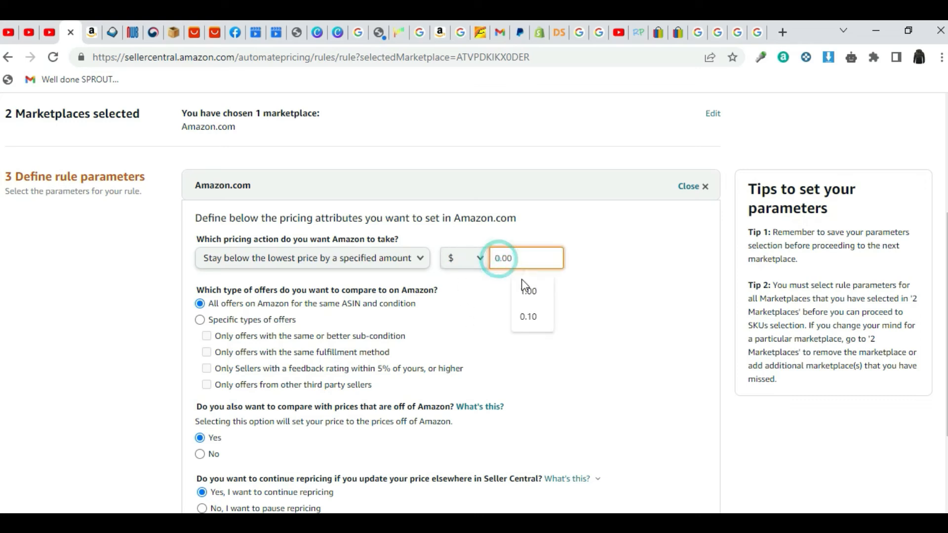
{"action": "left_click", "coordinate": [529, 322]}
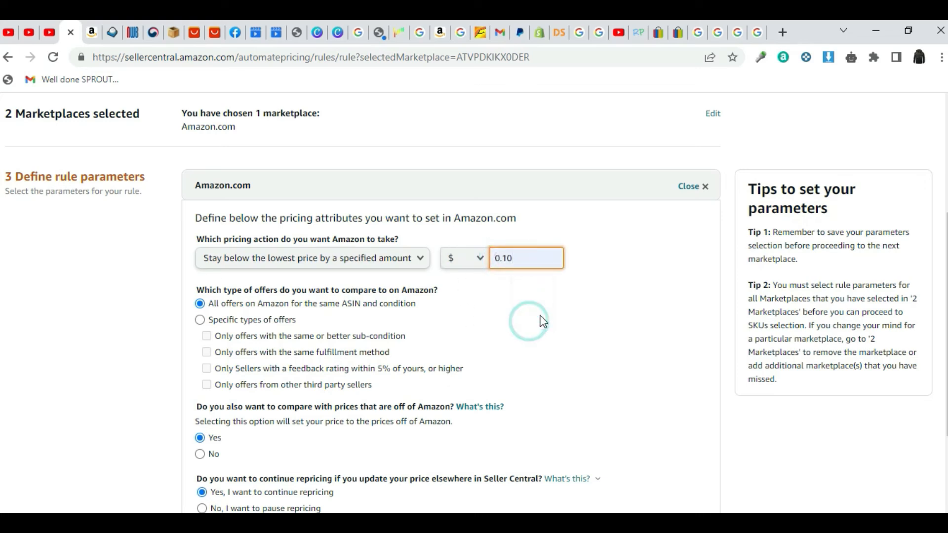
{"action": "left_click", "coordinate": [534, 405]}
Review the remaining rule parameters, save the rule in Amazon.com and proceed to SKU selection
{"action": "scroll", "coordinate": [549, 387], "scroll_direction": "down", "scroll_amount": 2}
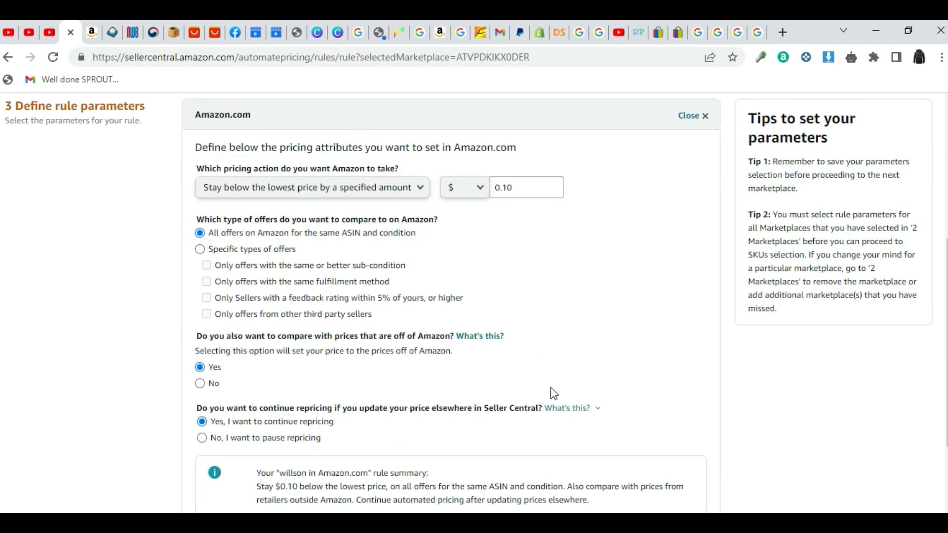
{"action": "scroll", "coordinate": [547, 382], "scroll_direction": "down", "scroll_amount": 3}
{"action": "scroll", "coordinate": [595, 263], "scroll_direction": "up", "scroll_amount": 3}
{"action": "scroll", "coordinate": [590, 287], "scroll_direction": "down", "scroll_amount": 3}
{"action": "scroll", "coordinate": [596, 321], "scroll_direction": "down", "scroll_amount": 1}
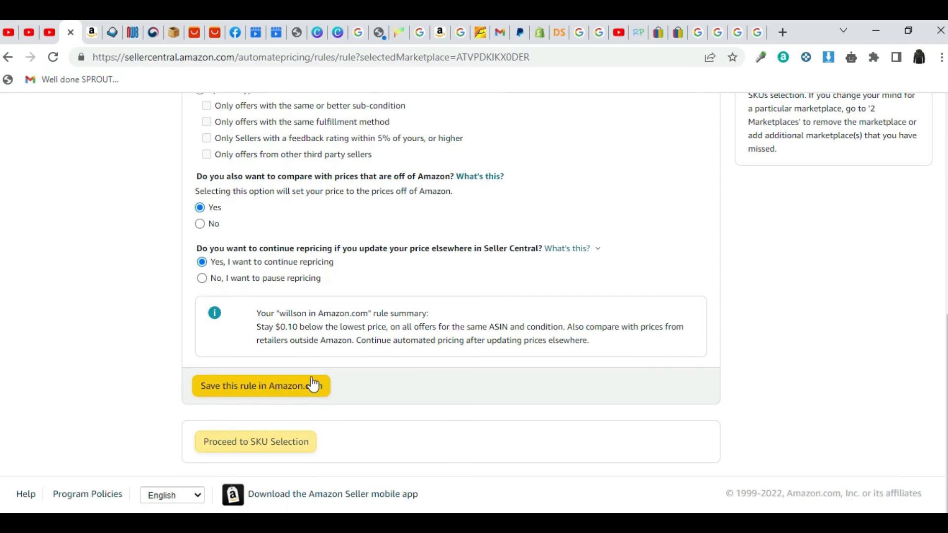
{"action": "scroll", "coordinate": [430, 309], "scroll_direction": "up", "scroll_amount": 6}
{"action": "scroll", "coordinate": [296, 390], "scroll_direction": "down", "scroll_amount": 6}
{"action": "left_click", "coordinate": [297, 388]}
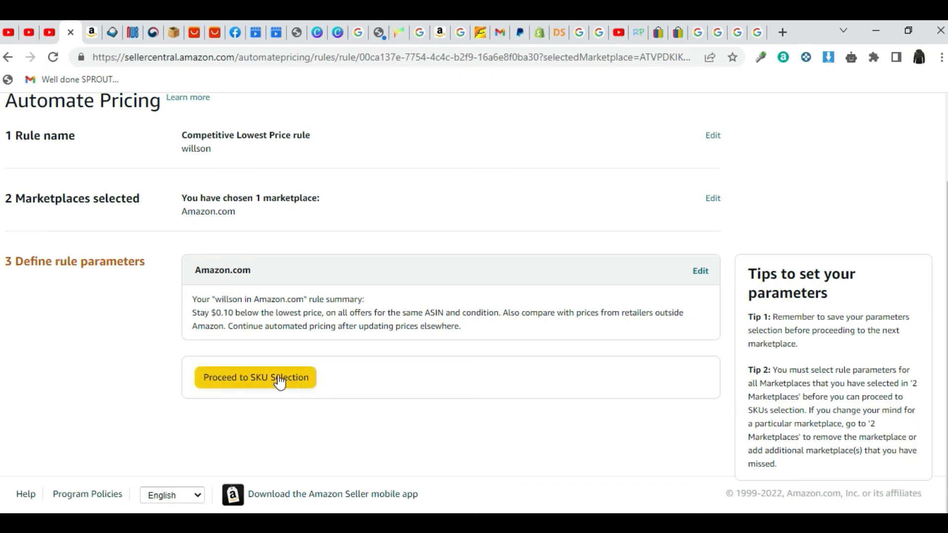
{"action": "left_click", "coordinate": [275, 389]}
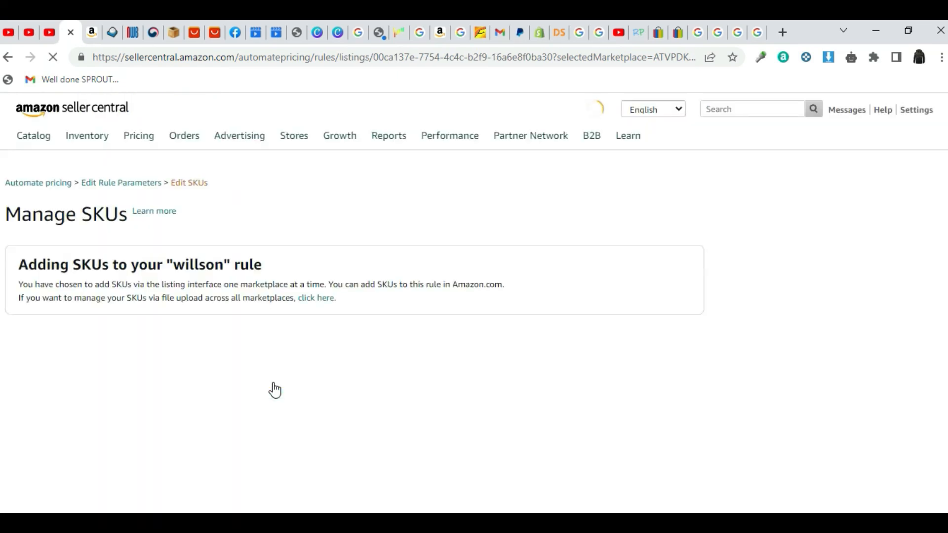
Assign the Elama Stoneware Square Dinnerware SKU to the "willson" rule and start repricing it
{"action": "scroll", "coordinate": [593, 417], "scroll_direction": "down", "scroll_amount": 8}
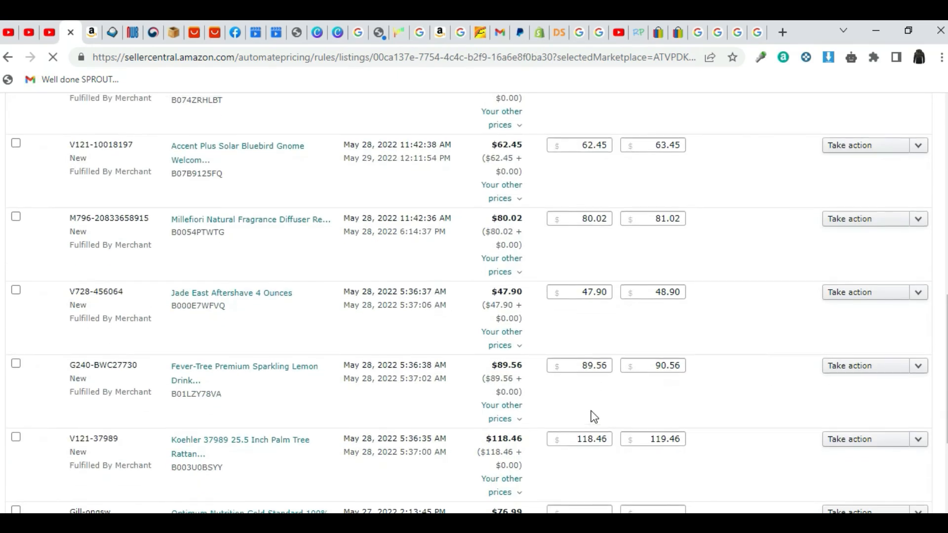
{"action": "scroll", "coordinate": [594, 416], "scroll_direction": "up", "scroll_amount": 3}
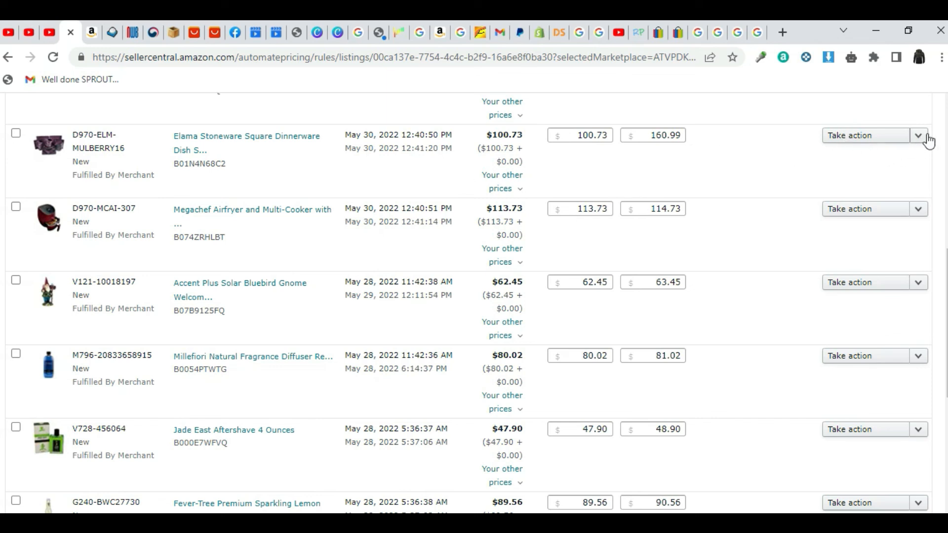
{"action": "left_click", "coordinate": [880, 141]}
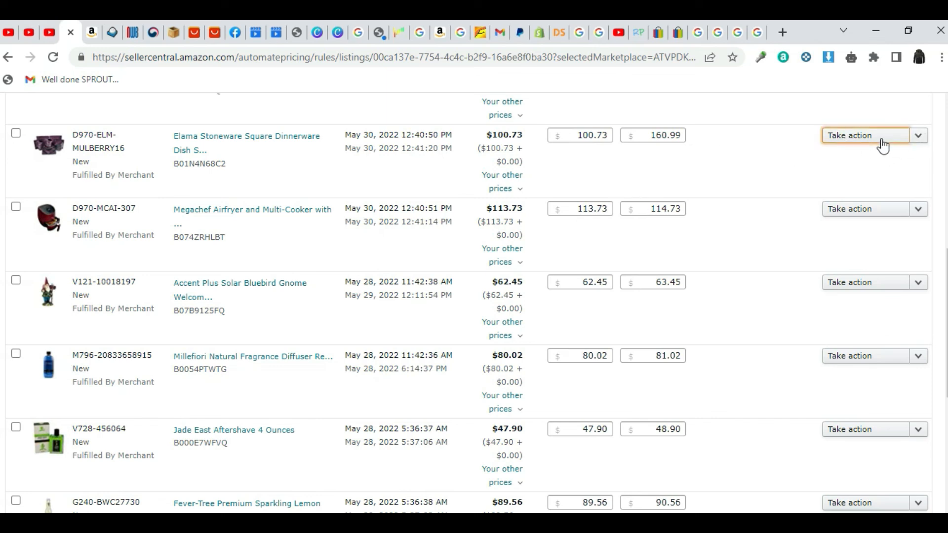
{"action": "left_click", "coordinate": [920, 144]}
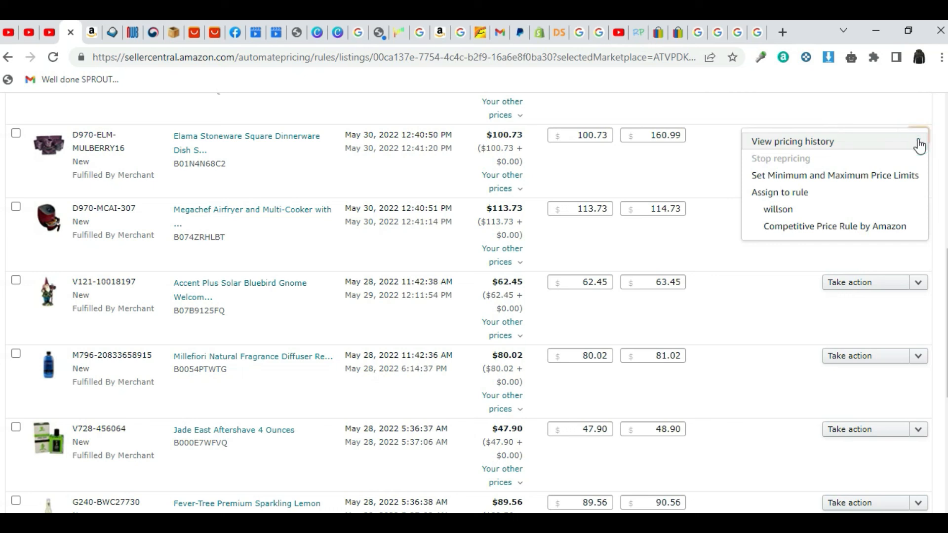
{"action": "left_click", "coordinate": [785, 216]}
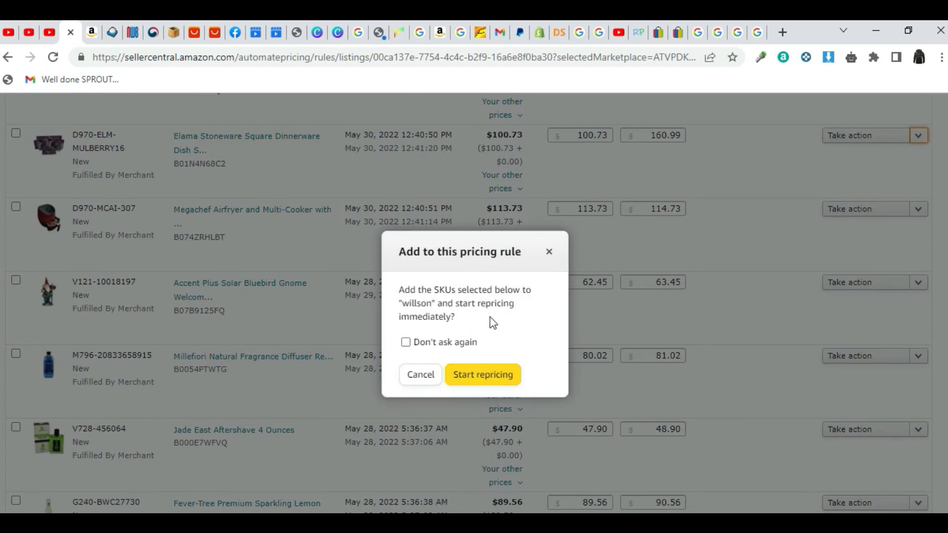
{"action": "left_click", "coordinate": [488, 384]}
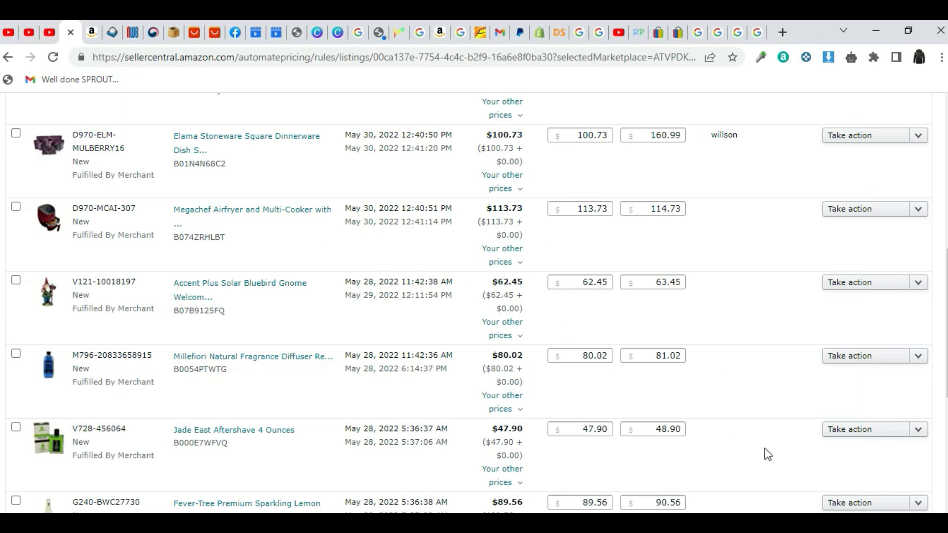
Assign the Megachef Airfryer and Multi-Cooker SKU to the "willson" rule and start repricing it
{"action": "left_click", "coordinate": [919, 217]}
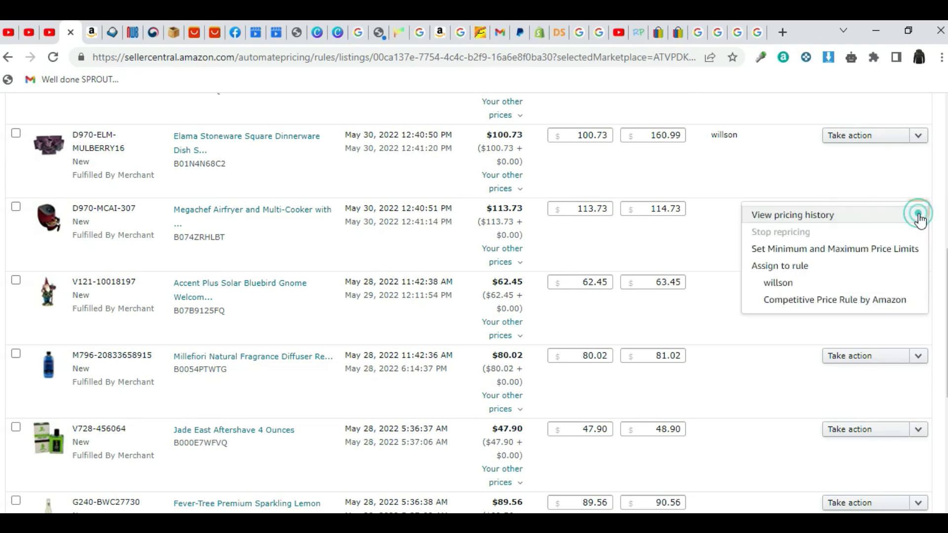
{"action": "left_click", "coordinate": [787, 284]}
{"action": "left_click", "coordinate": [492, 374]}
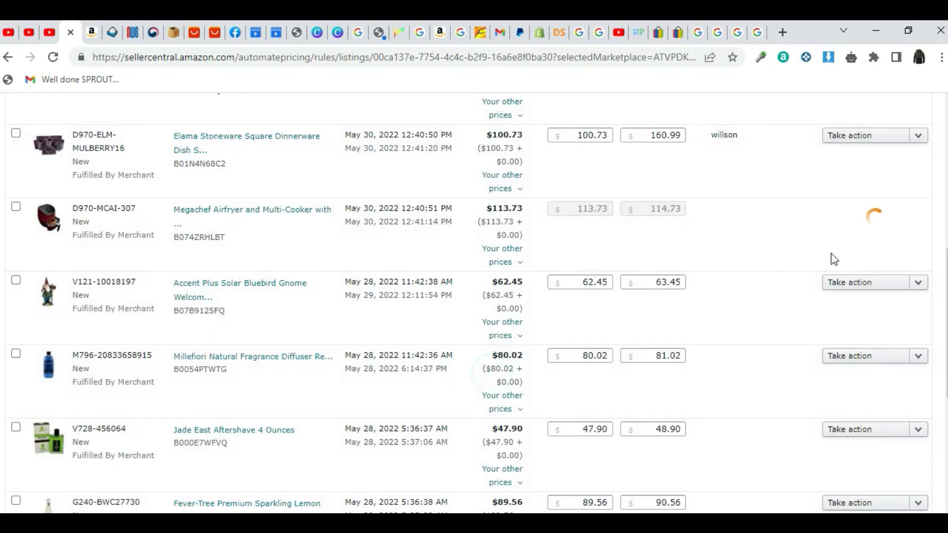
Assign the Accent Plus Solar Bluebird Gnome SKU to the "willson" rule and start repricing it
{"action": "left_click", "coordinate": [918, 325]}
{"action": "left_click", "coordinate": [918, 321]}
{"action": "left_click", "coordinate": [810, 398]}
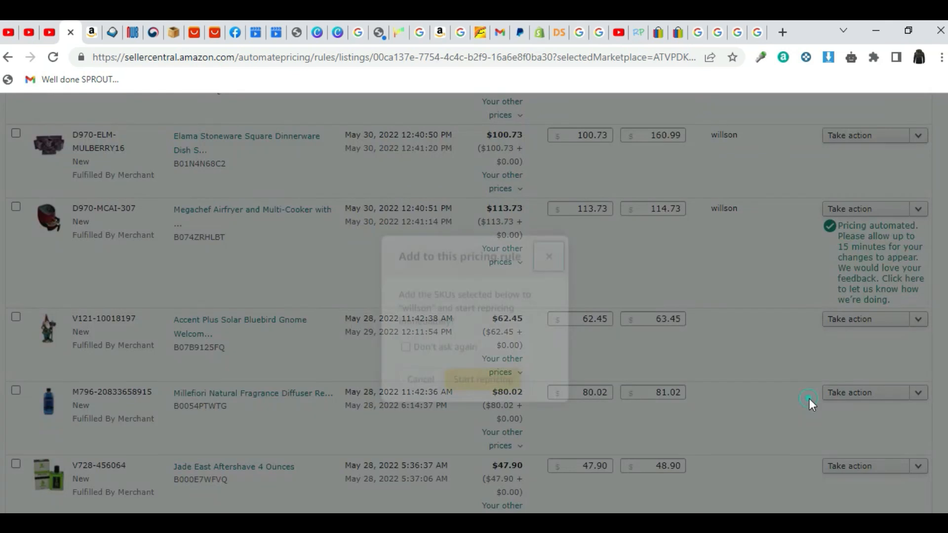
{"action": "left_click", "coordinate": [478, 376]}
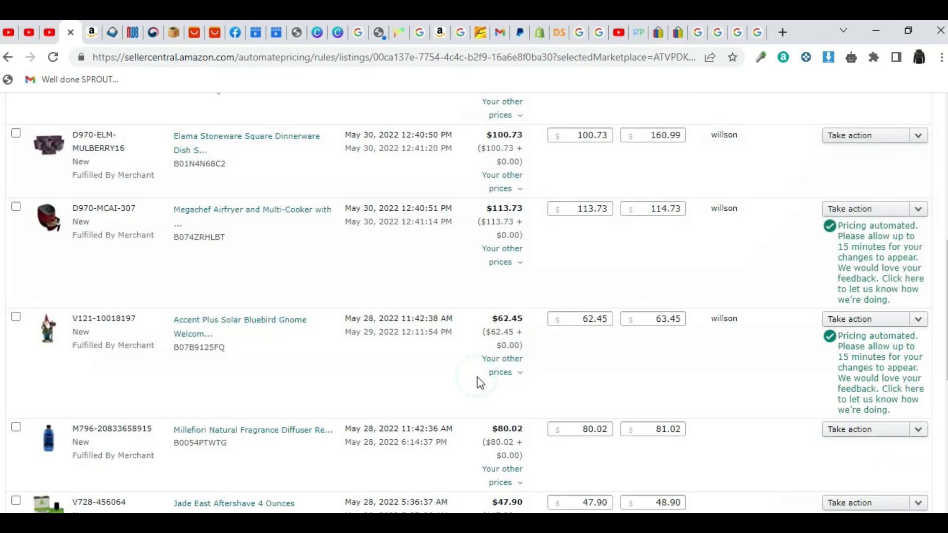